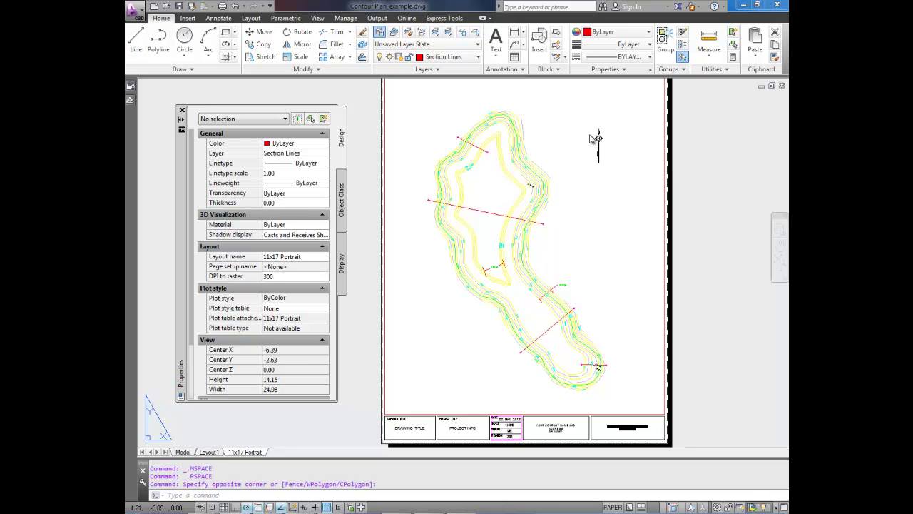
Switch to model space and view the drawing window color settings in the display options.
{"action": "left_click", "coordinate": [183, 452]}
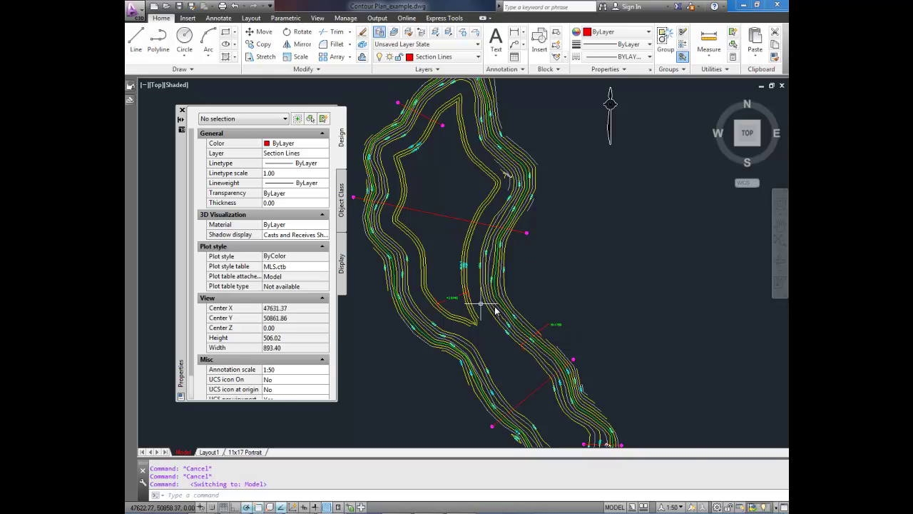
{"action": "right_click", "coordinate": [561, 280]}
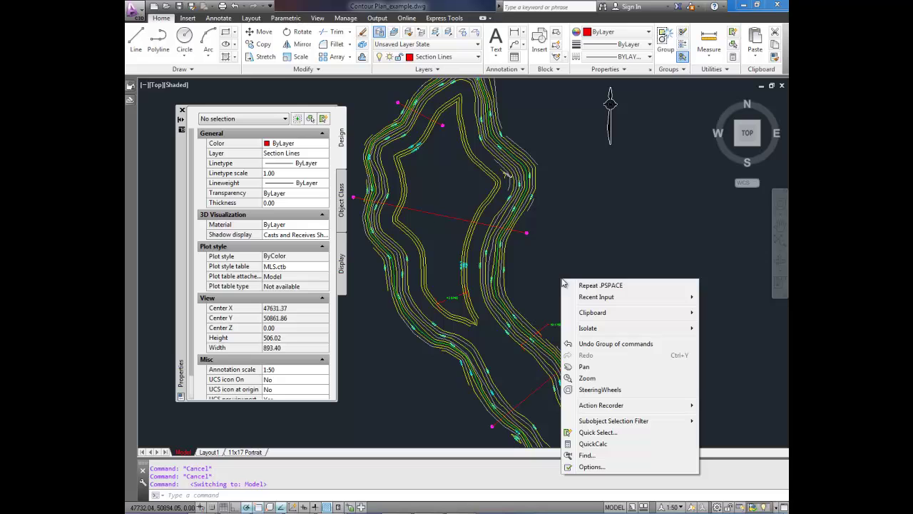
{"action": "left_click", "coordinate": [591, 467]}
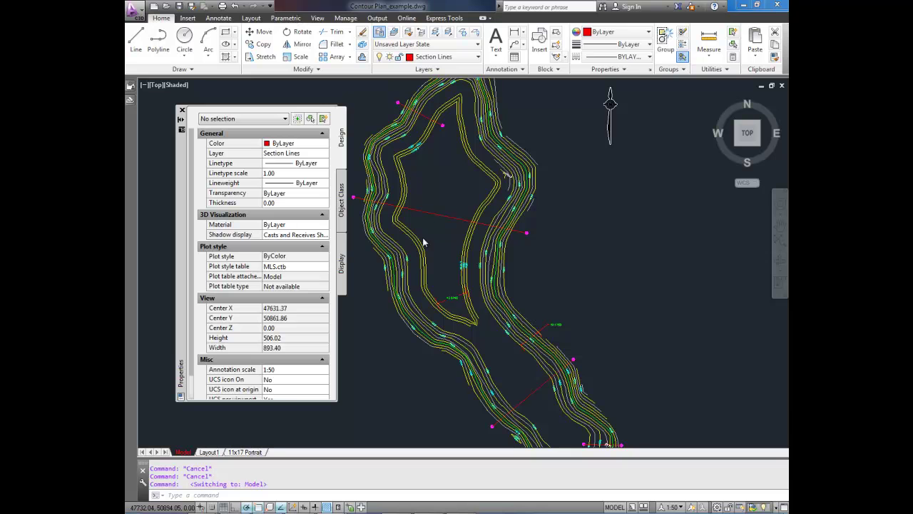
{"action": "left_click_drag", "start_coordinate": [509, 135], "coordinate": [410, 142]}
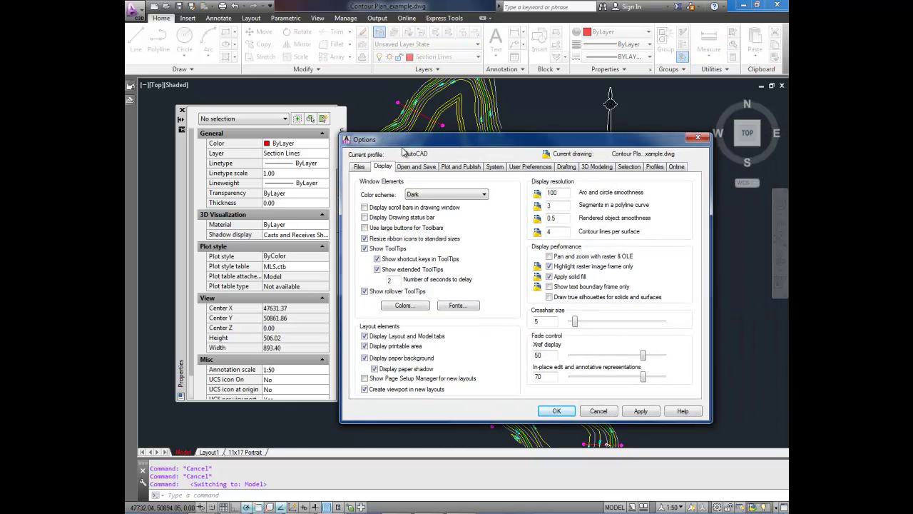
{"action": "left_click", "coordinate": [397, 306]}
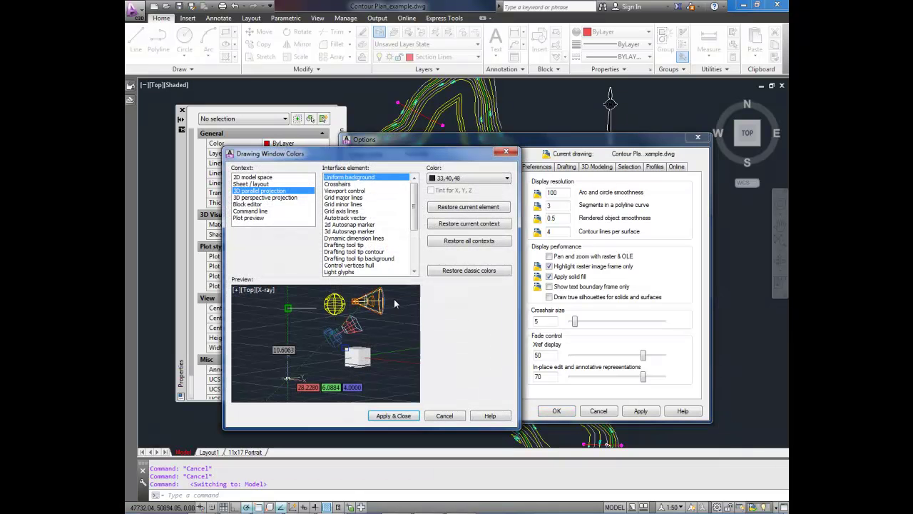
{"action": "left_click", "coordinate": [505, 152]}
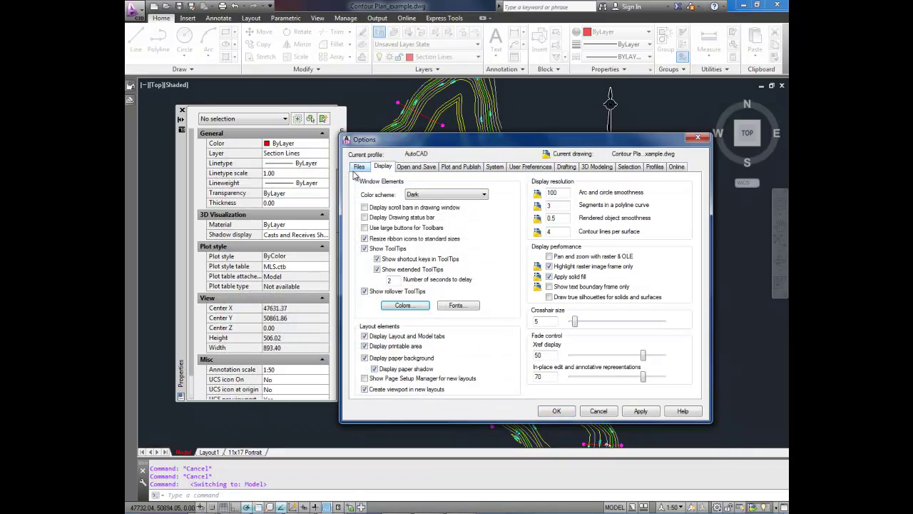
Set the 3D parallel projection's uniform background color to White and apply it.
{"action": "left_click", "coordinate": [360, 168]}
{"action": "left_click", "coordinate": [384, 169]}
{"action": "left_click", "coordinate": [404, 305]}
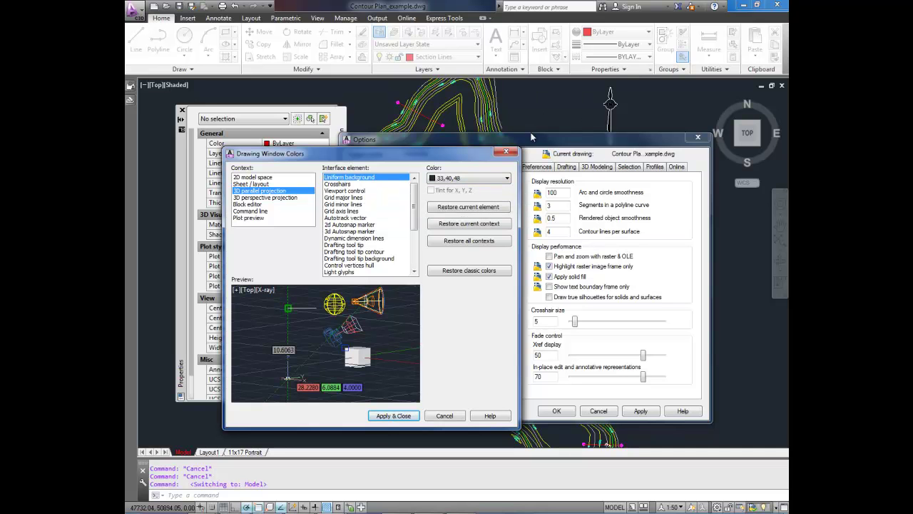
{"action": "left_click", "coordinate": [490, 183]}
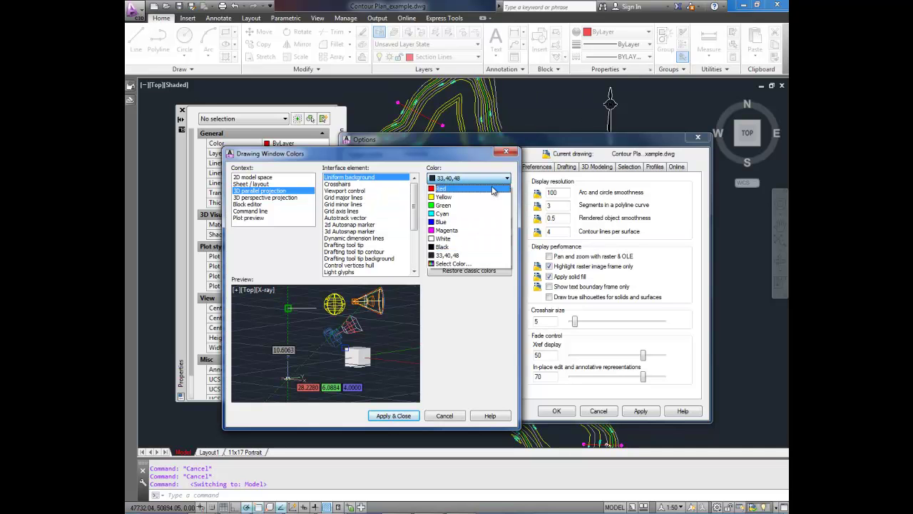
{"action": "left_click", "coordinate": [446, 239]}
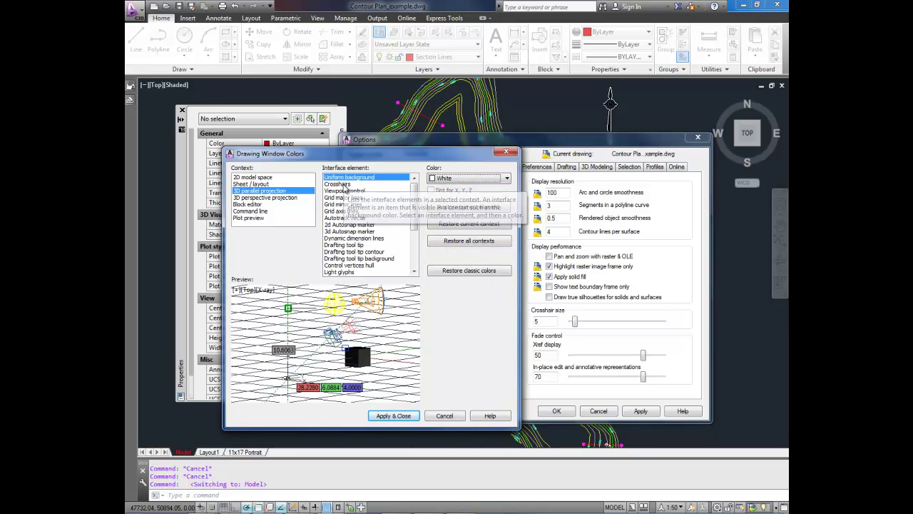
{"action": "left_click", "coordinate": [375, 192]}
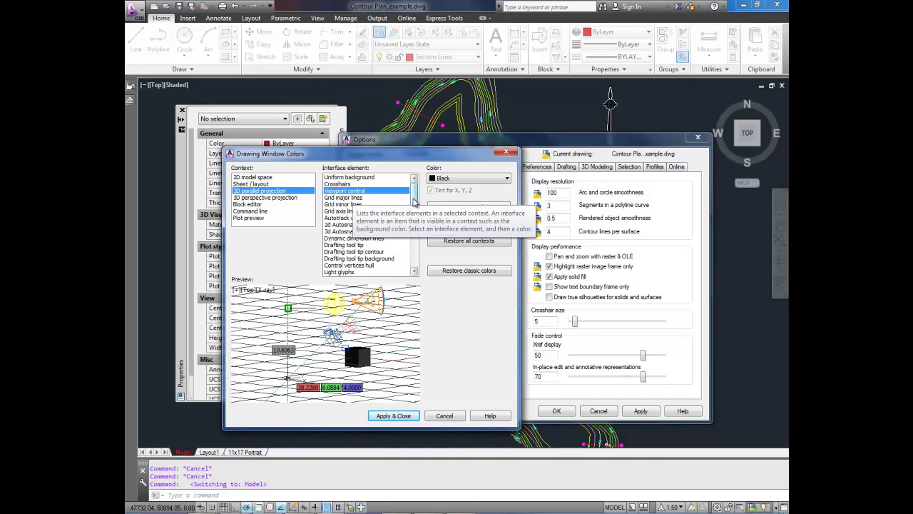
{"action": "mouse_move", "coordinate": [414, 193]}
{"action": "left_mouse_down"}
{"action": "mouse_move", "coordinate": [414, 243]}
{"action": "mouse_move", "coordinate": [414, 191]}
{"action": "left_mouse_up"}
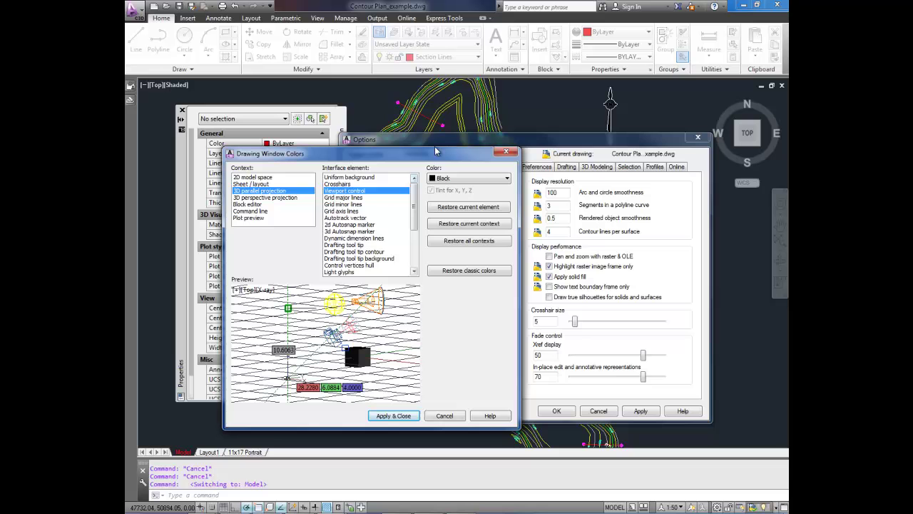
{"action": "key", "text": "Up"}
{"action": "key", "text": "Up"}
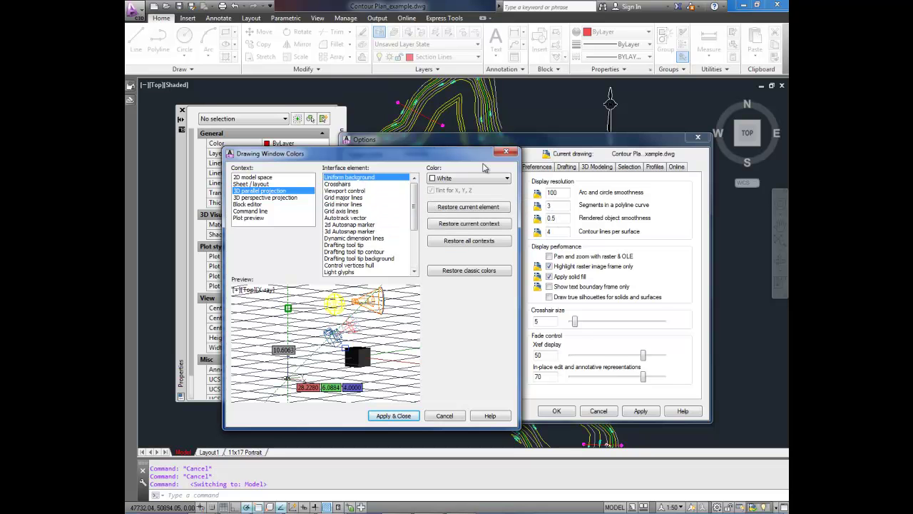
{"action": "left_click", "coordinate": [404, 419]}
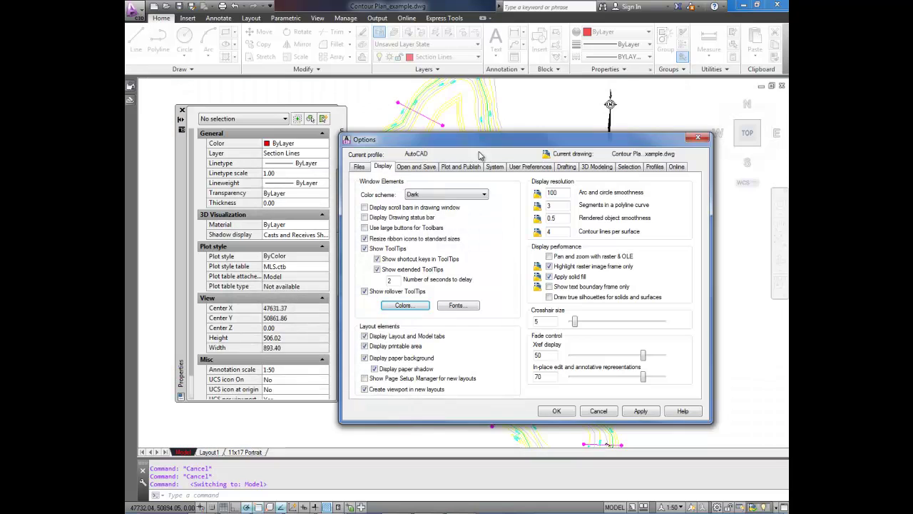
Restore the 3D parallel projection's uniform background color to 33,40,48 and apply it.
{"action": "left_click_drag", "start_coordinate": [476, 145], "coordinate": [299, 295]}
{"action": "left_click_drag", "start_coordinate": [326, 261], "coordinate": [457, 156]}
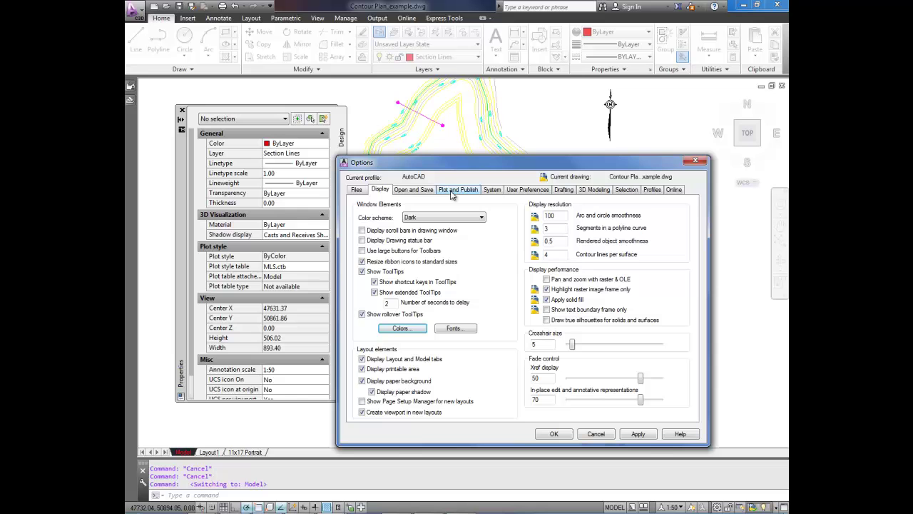
{"action": "left_click", "coordinate": [402, 328]}
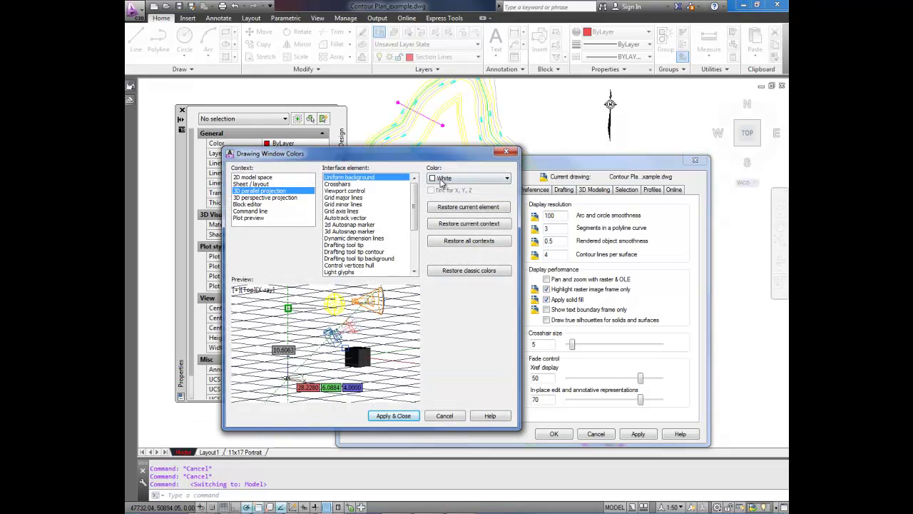
{"action": "left_click", "coordinate": [442, 180]}
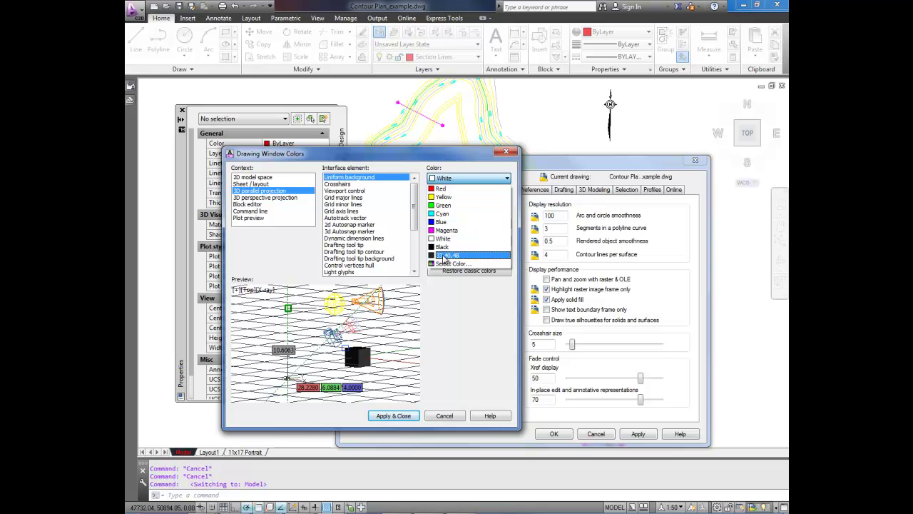
{"action": "left_click", "coordinate": [444, 256]}
{"action": "left_click", "coordinate": [396, 417]}
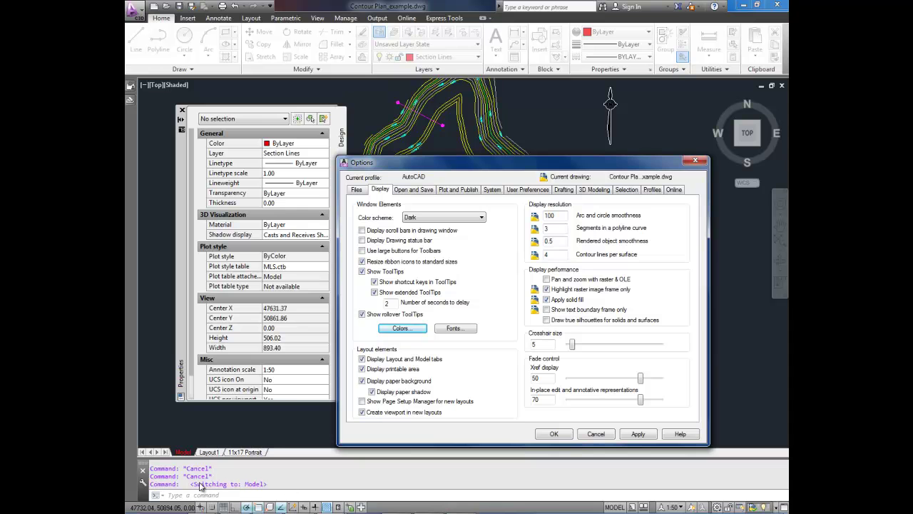
Examine the command line color settings, including the command history text, and close the options without changing them.
{"action": "left_click", "coordinate": [397, 329]}
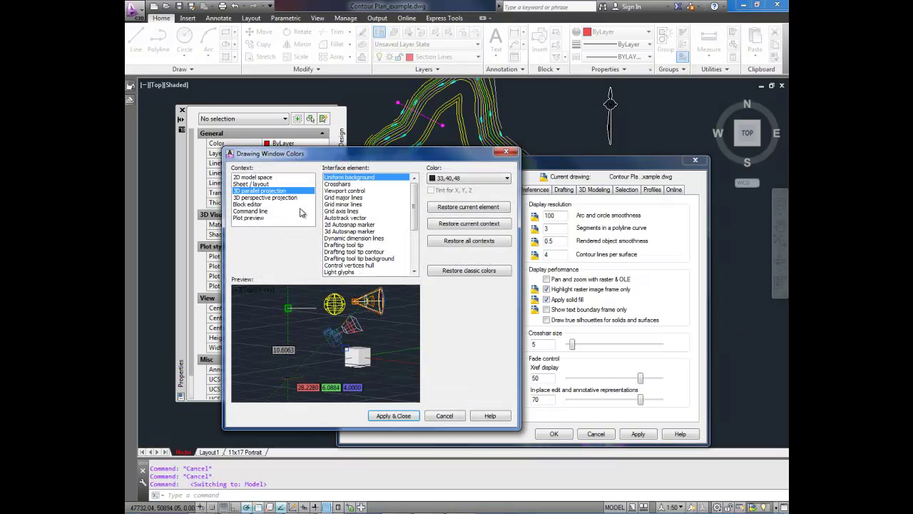
{"action": "mouse_move", "coordinate": [261, 216]}
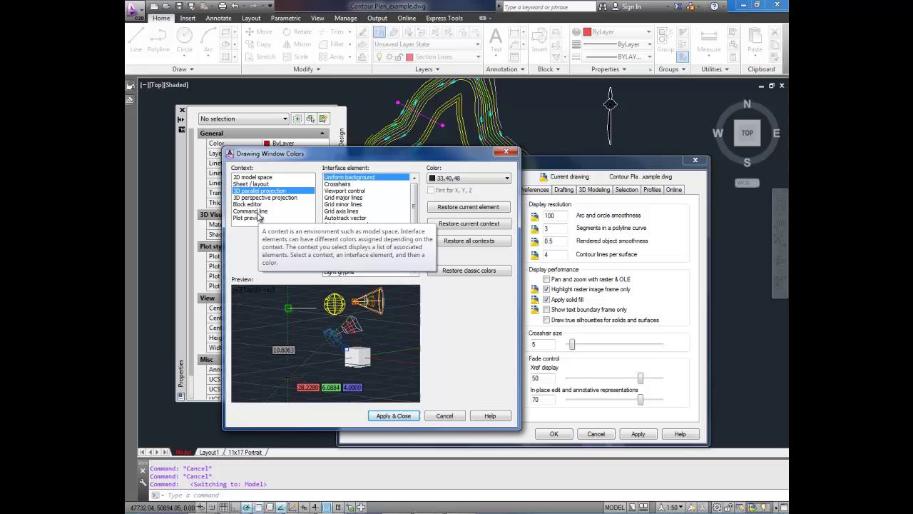
{"action": "left_click", "coordinate": [258, 211]}
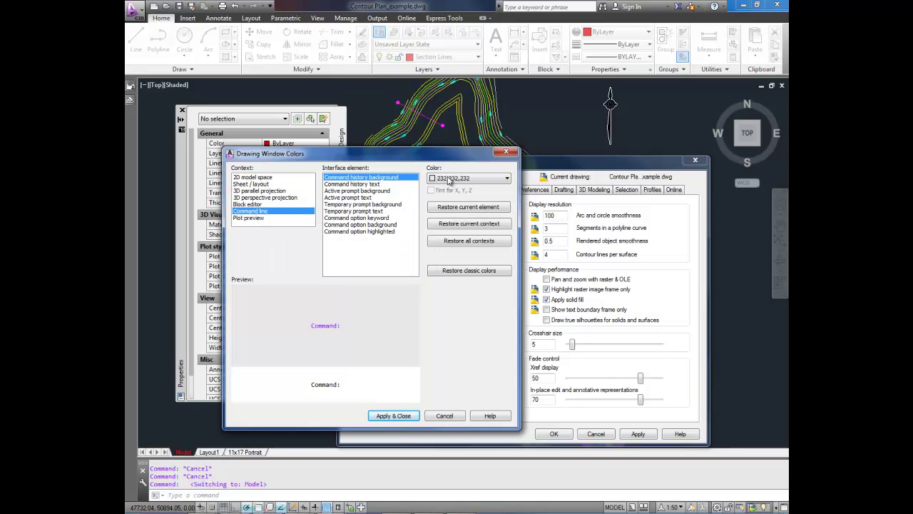
{"action": "left_click", "coordinate": [374, 184]}
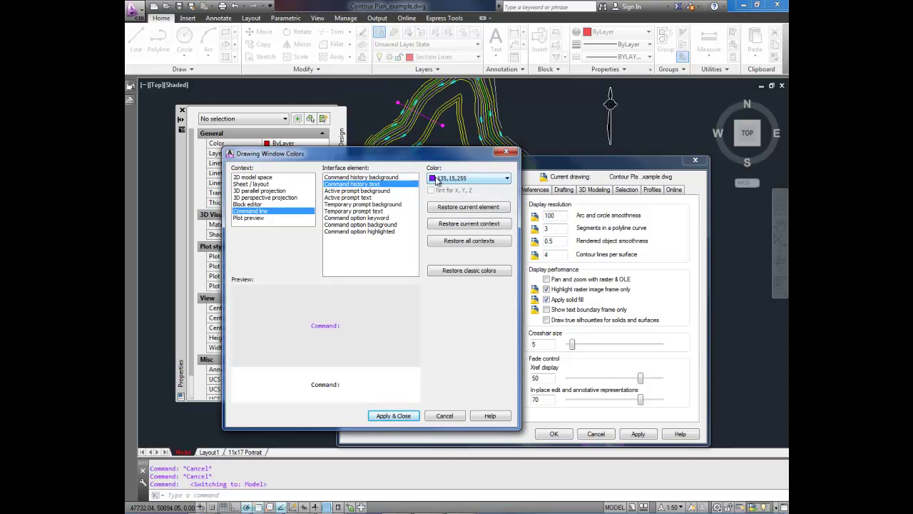
{"action": "left_click", "coordinate": [435, 178]}
{"action": "left_click", "coordinate": [459, 179]}
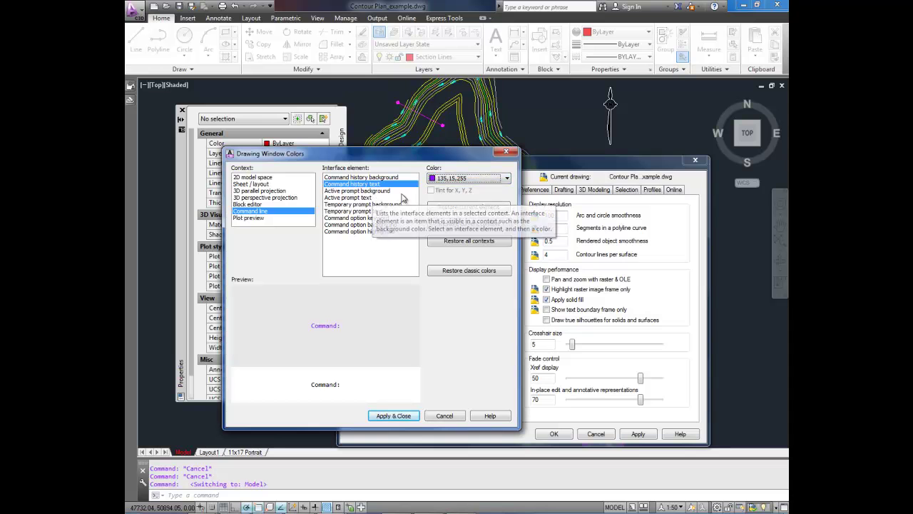
{"action": "left_click", "coordinate": [440, 418]}
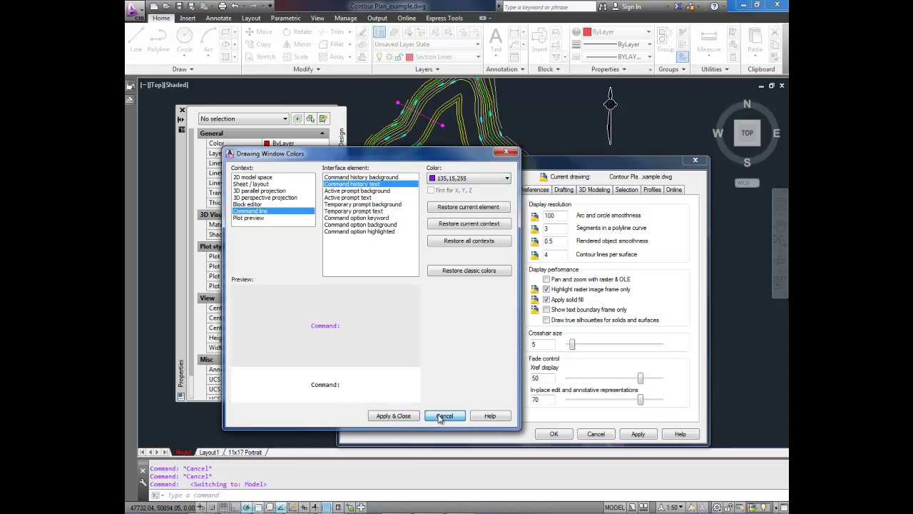
{"action": "left_click", "coordinate": [442, 417]}
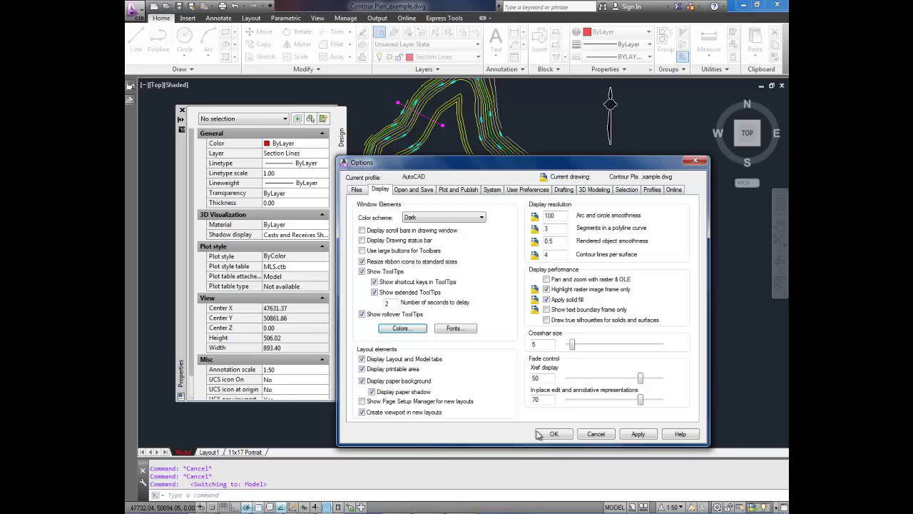
{"action": "left_click", "coordinate": [541, 434]}
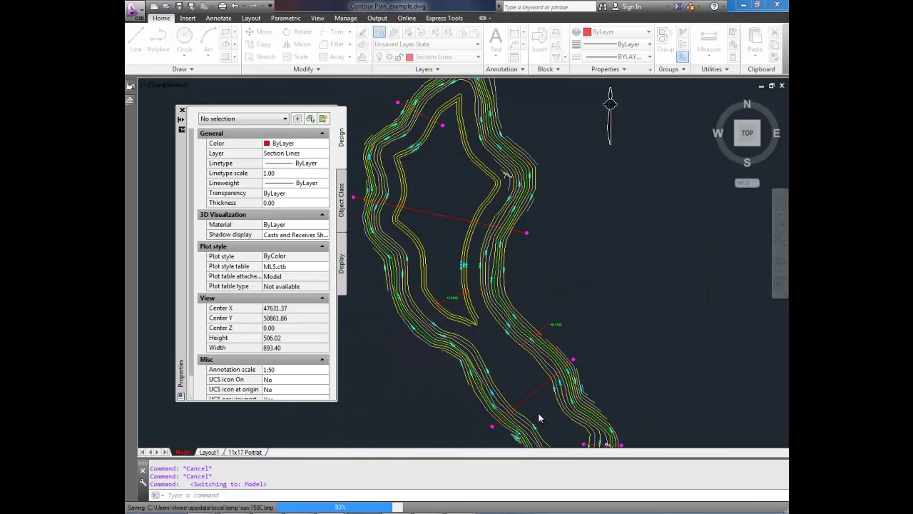
Switch to the 11x17 Portrait layout and open its drawing window color settings.
{"action": "left_click", "coordinate": [248, 452]}
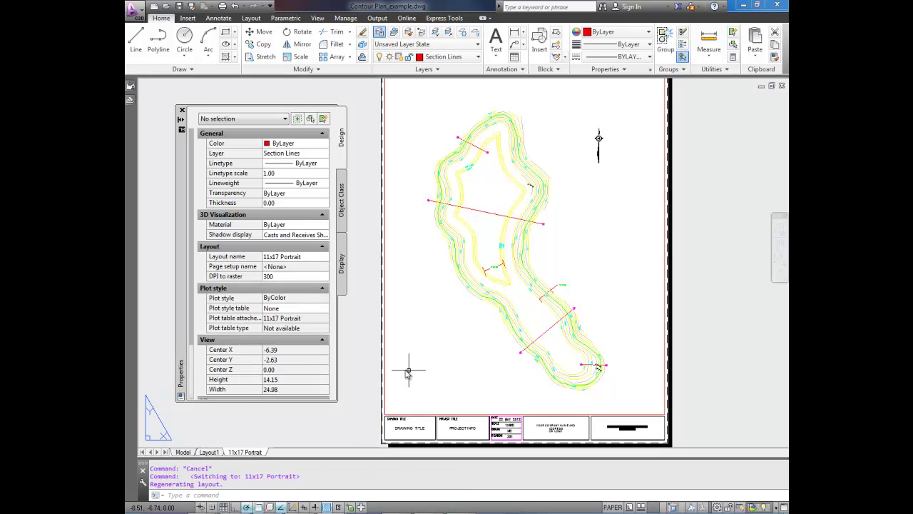
{"action": "right_click", "coordinate": [440, 320]}
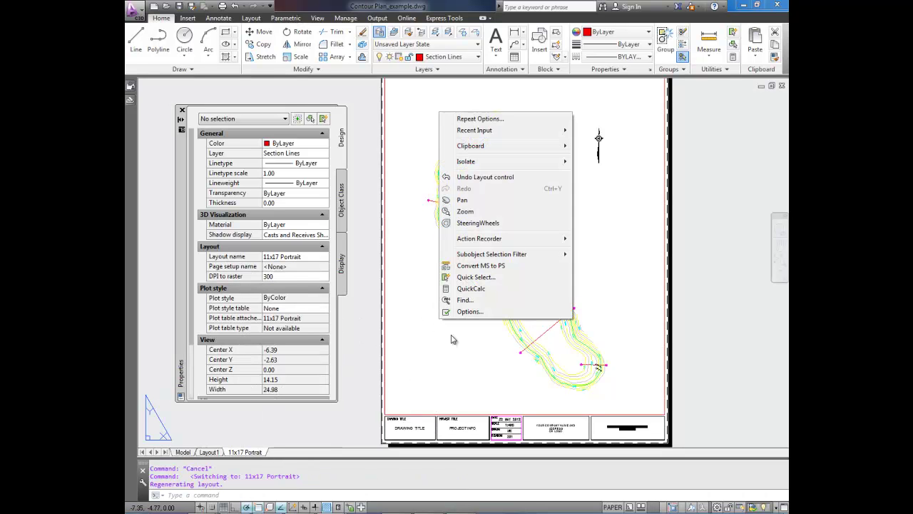
{"action": "left_click", "coordinate": [468, 312]}
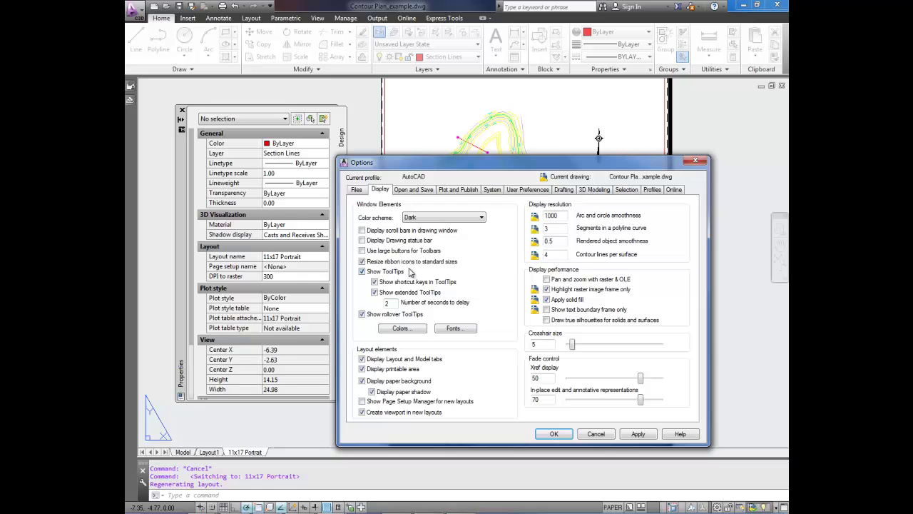
{"action": "left_click", "coordinate": [392, 328]}
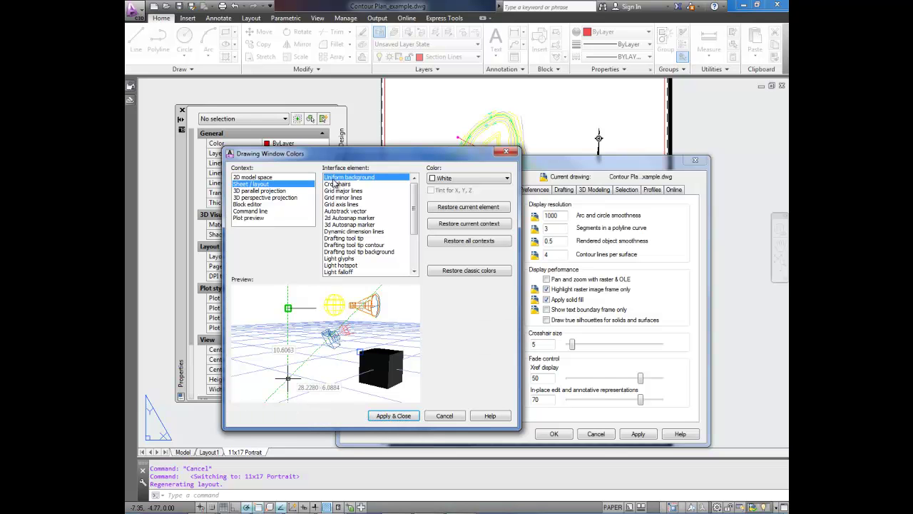
Set the Sheet / layout uniform background to the pale yellow true color 252,255,189 and apply it.
{"action": "left_click", "coordinate": [471, 179]}
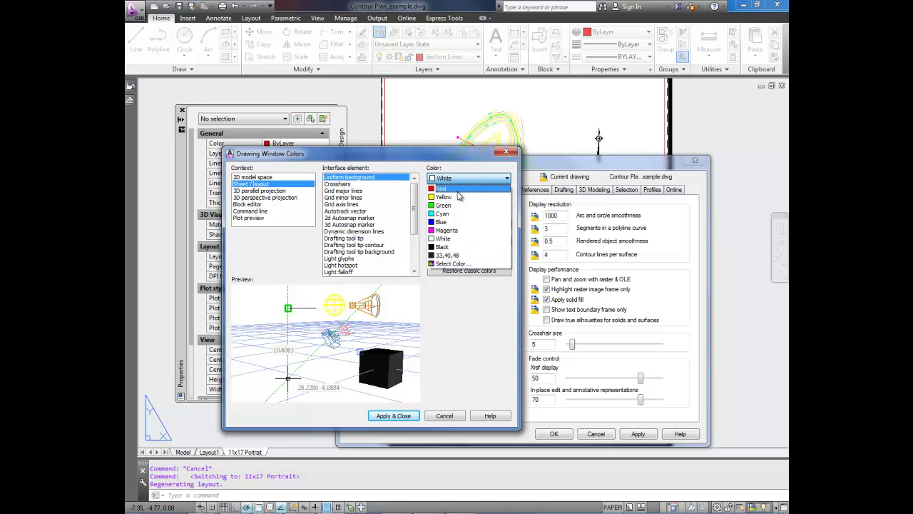
{"action": "left_click", "coordinate": [453, 264]}
{"action": "left_click", "coordinate": [369, 241]}
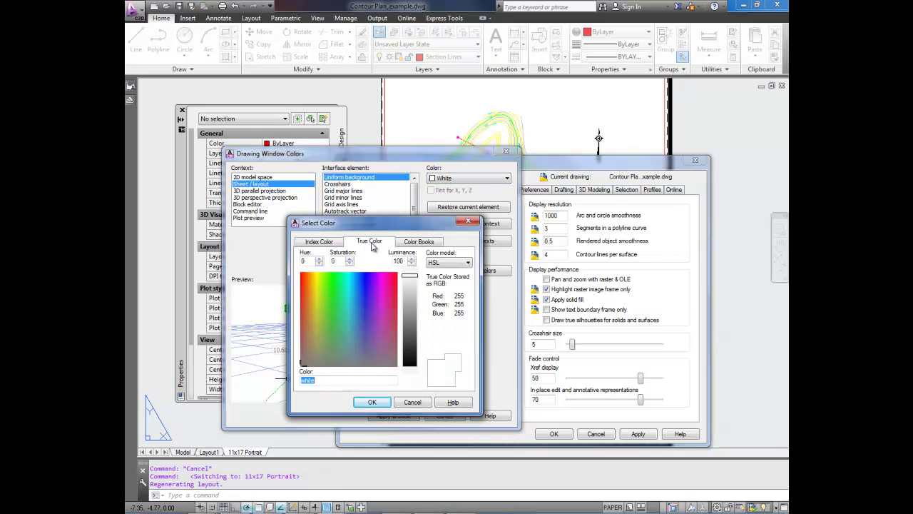
{"action": "left_click", "coordinate": [317, 273]}
{"action": "left_click_drag", "start_coordinate": [317, 274], "coordinate": [317, 275]}
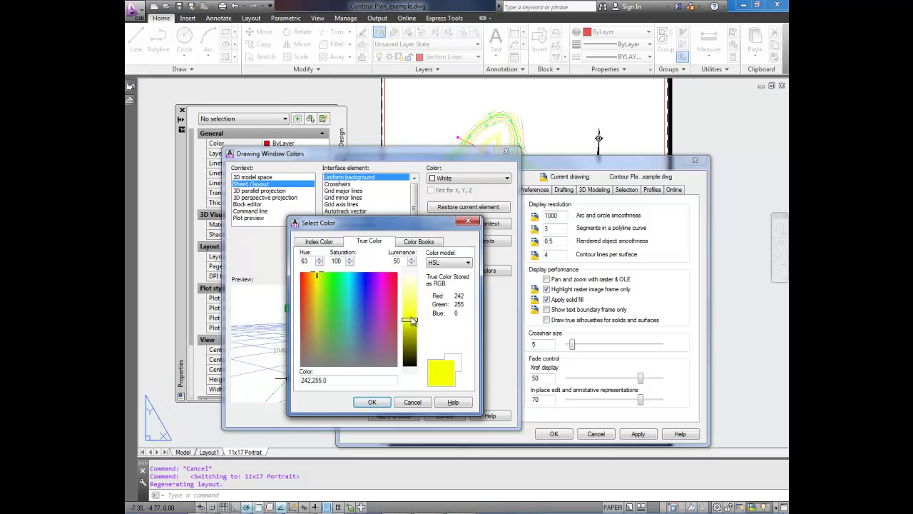
{"action": "left_click_drag", "start_coordinate": [410, 314], "coordinate": [412, 290]}
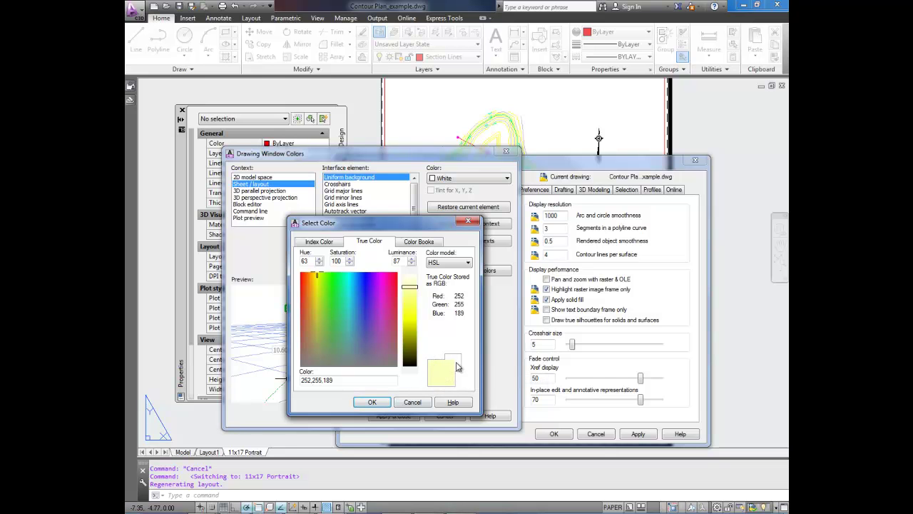
{"action": "left_click", "coordinate": [373, 402]}
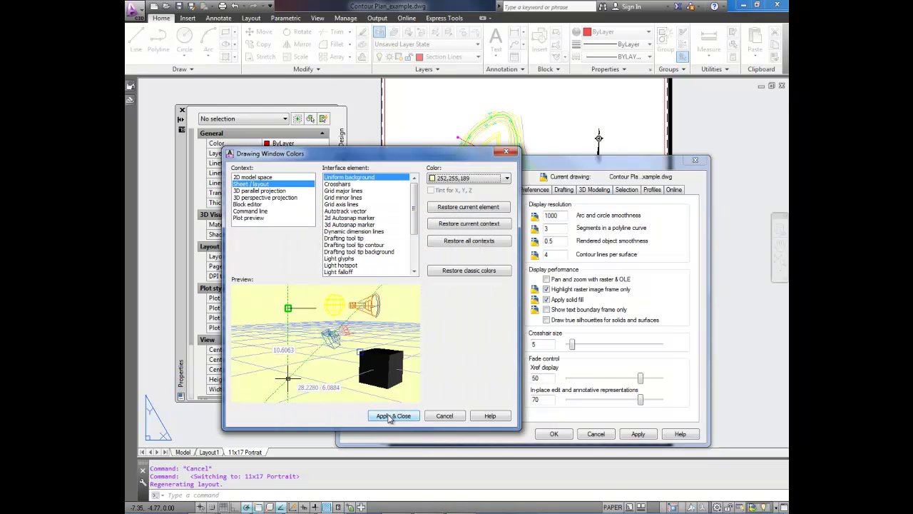
{"action": "left_click", "coordinate": [394, 417]}
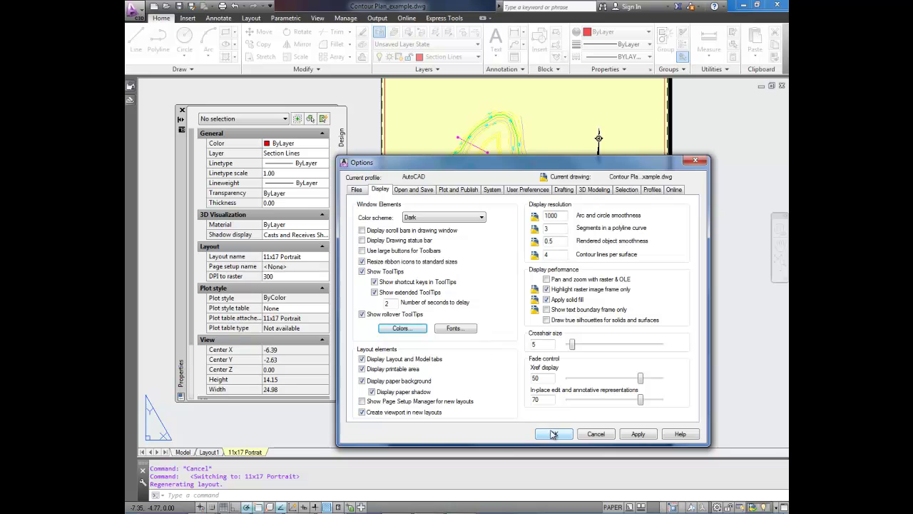
Review the layout's drawing window colors, close the options, and switch back to model space.
{"action": "mouse_move", "coordinate": [505, 162]}
{"action": "left_mouse_down"}
{"action": "mouse_move", "coordinate": [369, 160]}
{"action": "mouse_move", "coordinate": [244, 71]}
{"action": "mouse_move", "coordinate": [251, 41]}
{"action": "mouse_move", "coordinate": [473, 99]}
{"action": "mouse_move", "coordinate": [465, 147]}
{"action": "left_mouse_up"}
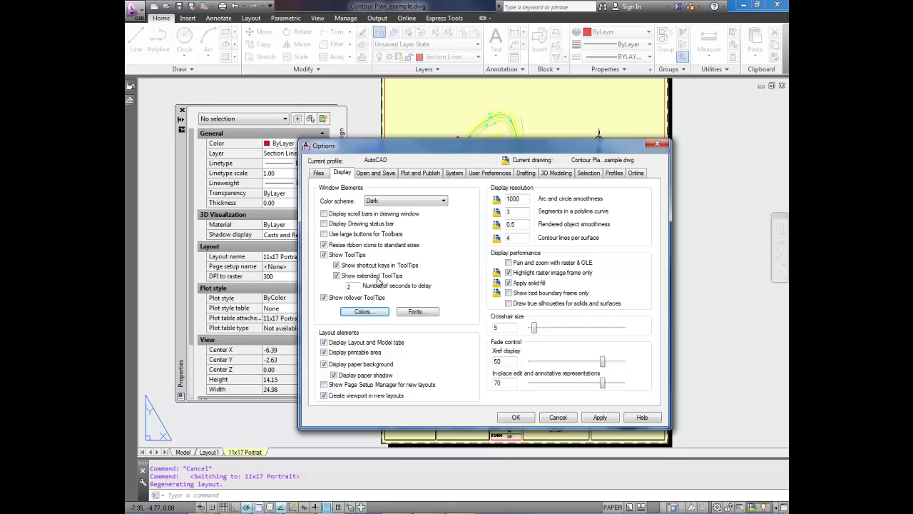
{"action": "left_click", "coordinate": [363, 314]}
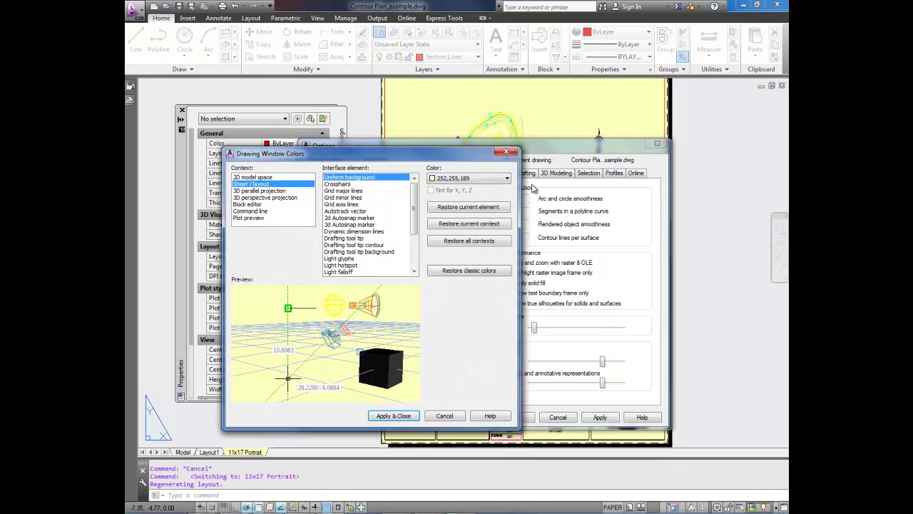
{"action": "left_click", "coordinate": [394, 416]}
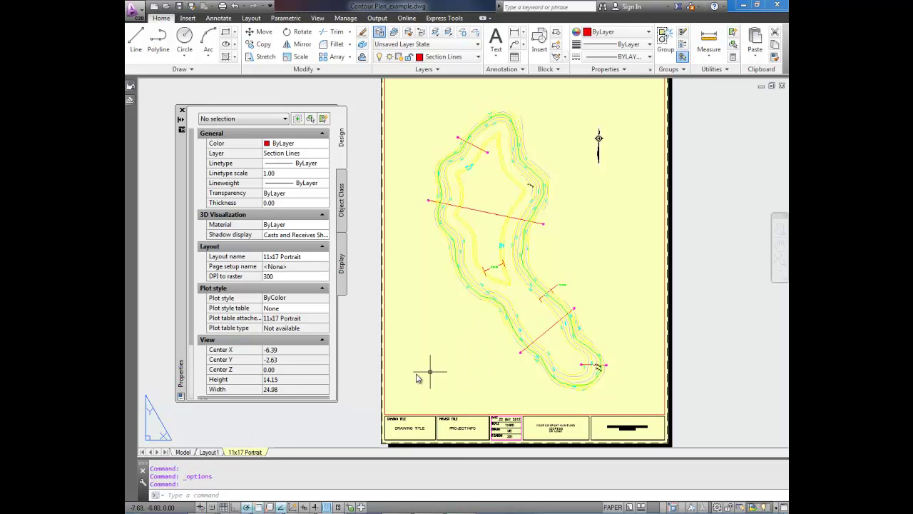
{"action": "left_click", "coordinate": [183, 452]}
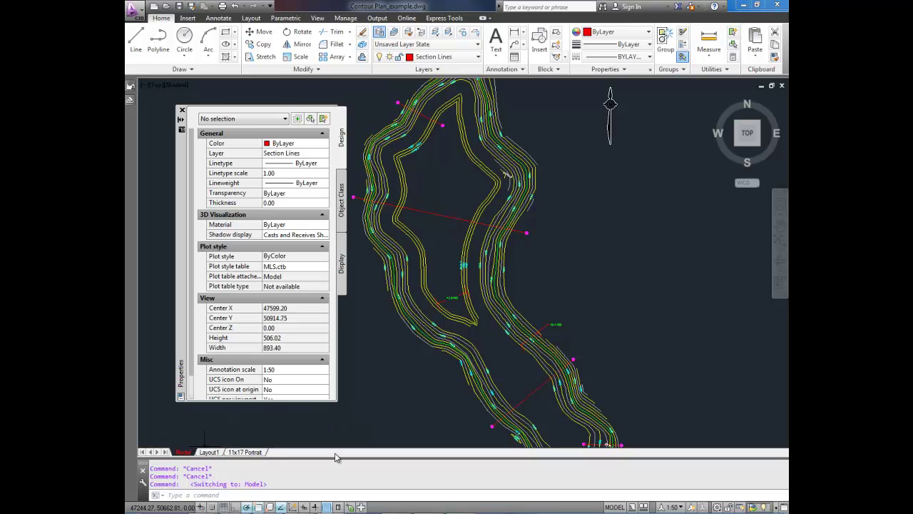
{"action": "left_click", "coordinate": [606, 316]}
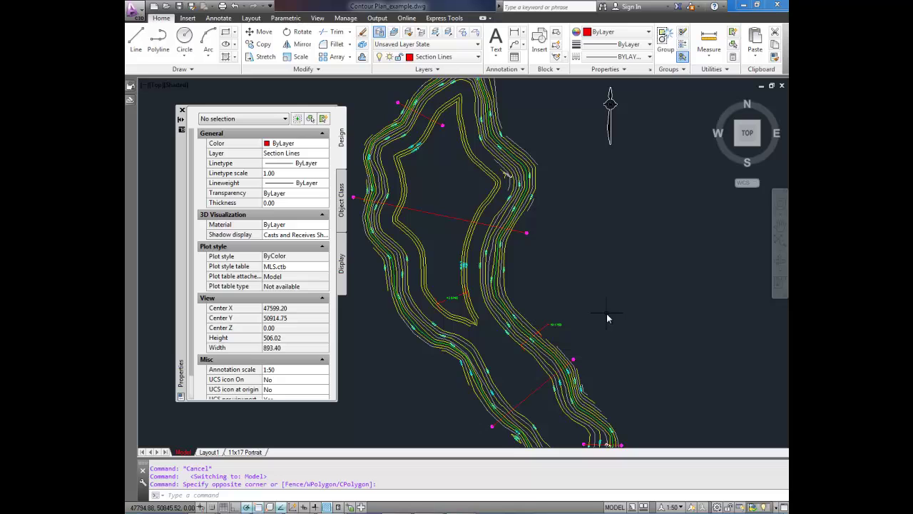